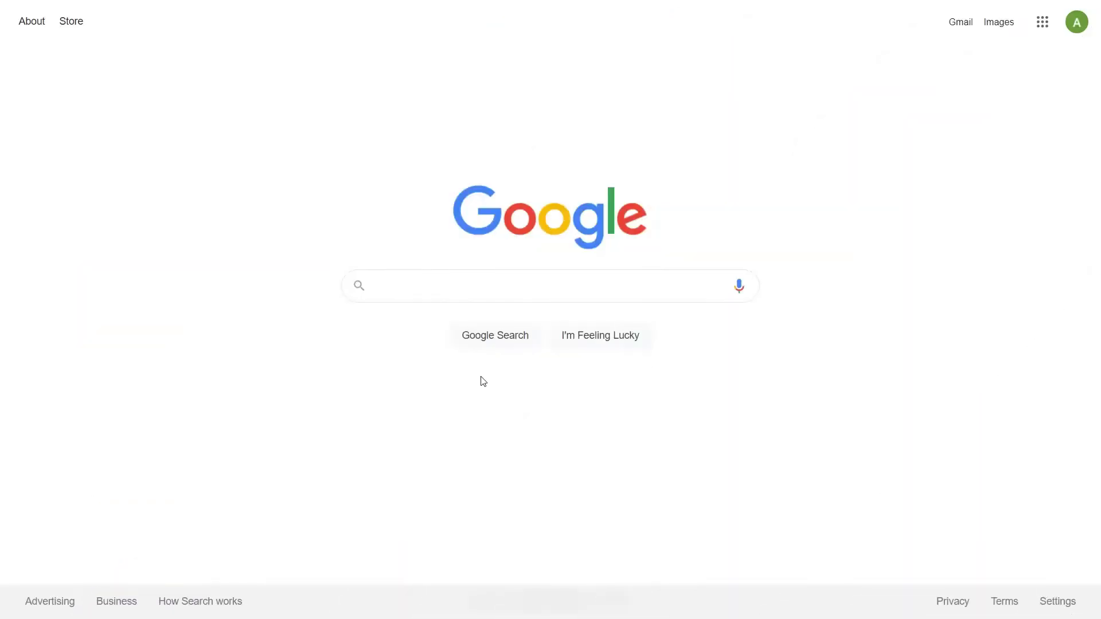
Step: Search Google for 'SysTools Image Converter'
text(SysTools Image Converter)
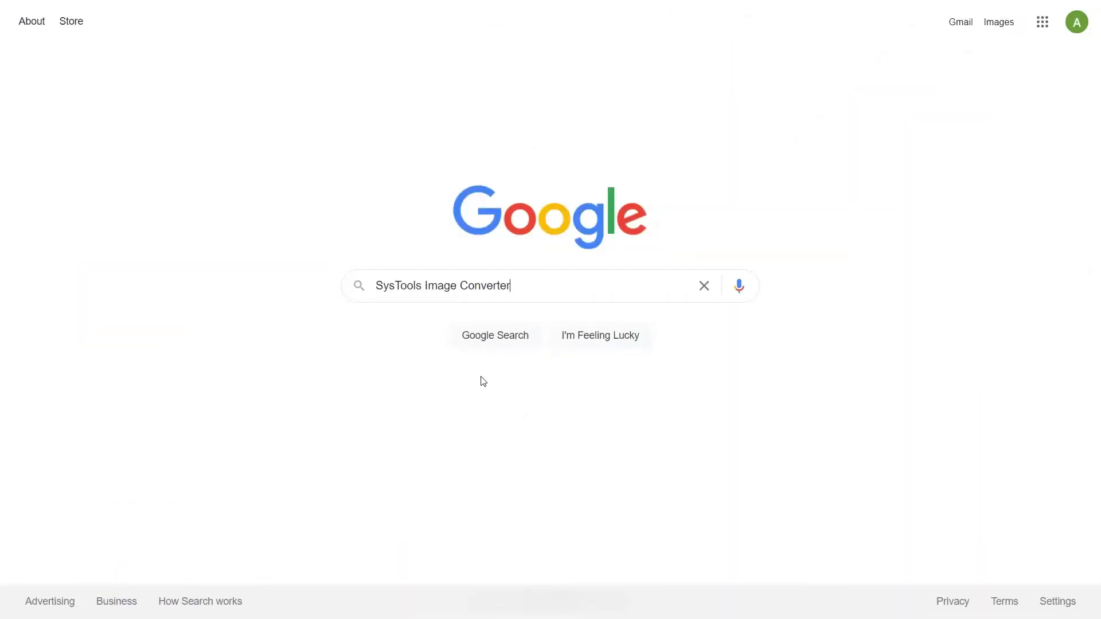
click(492, 339)
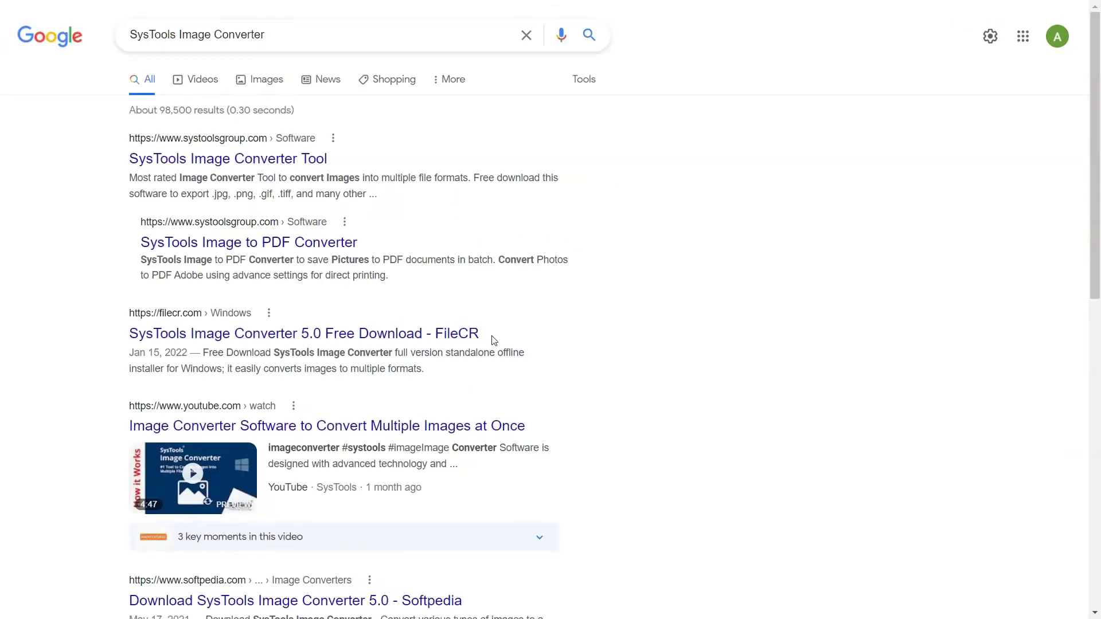
Step: Open the SysTools Image Converter Tool product page and download the image-converter.exe installer
click(159, 163)
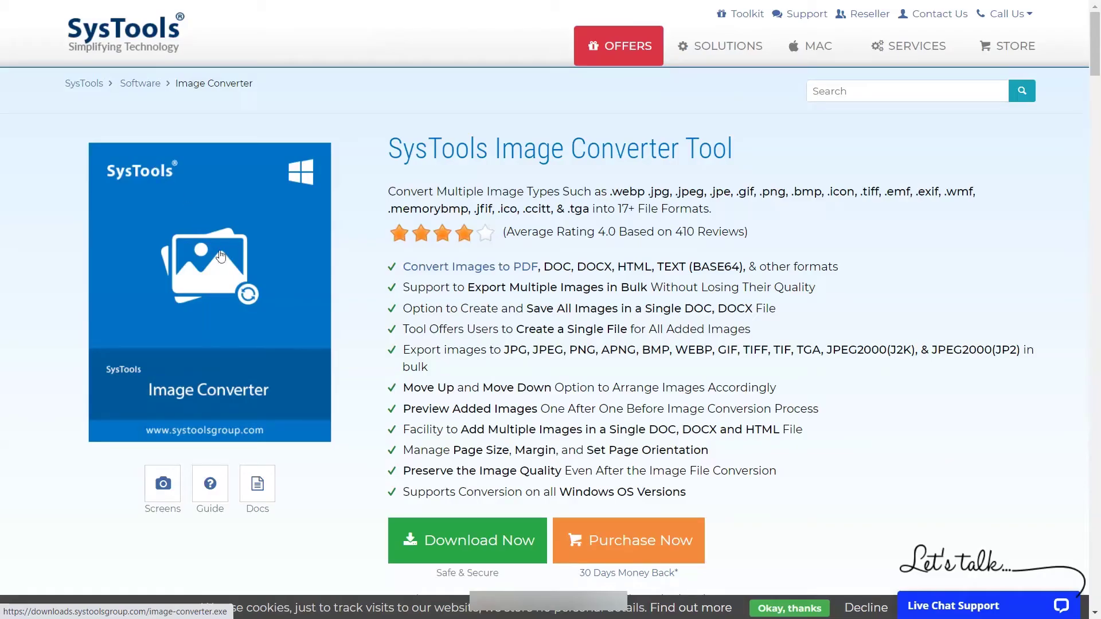
click(469, 549)
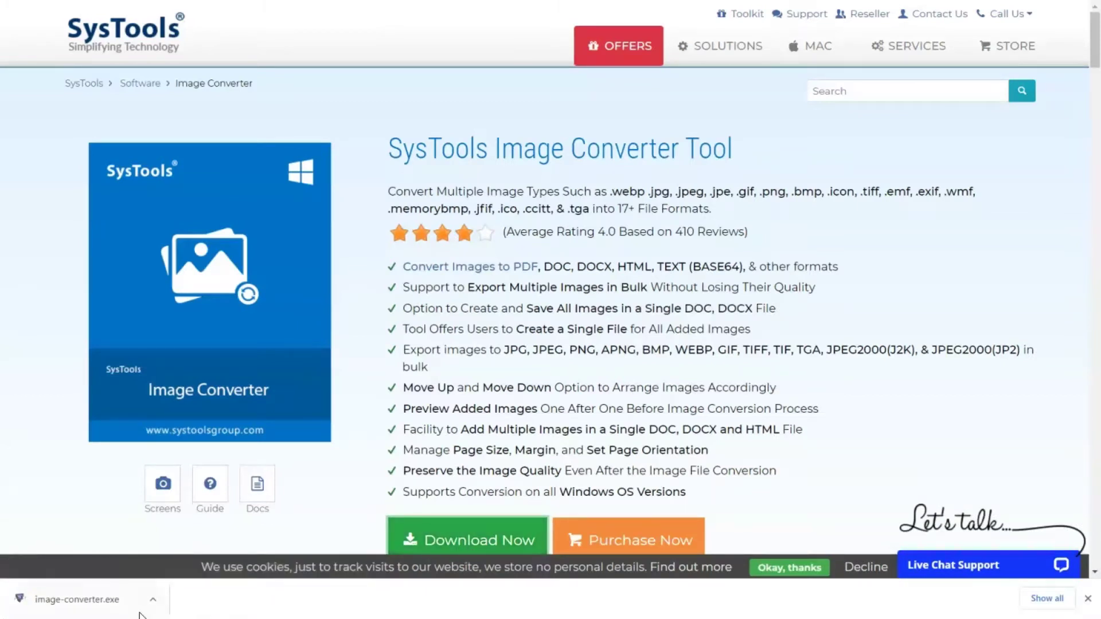
Step: Install SysTools Image Converter with the default location, accepting the licence, and launch v5.0
click(86, 605)
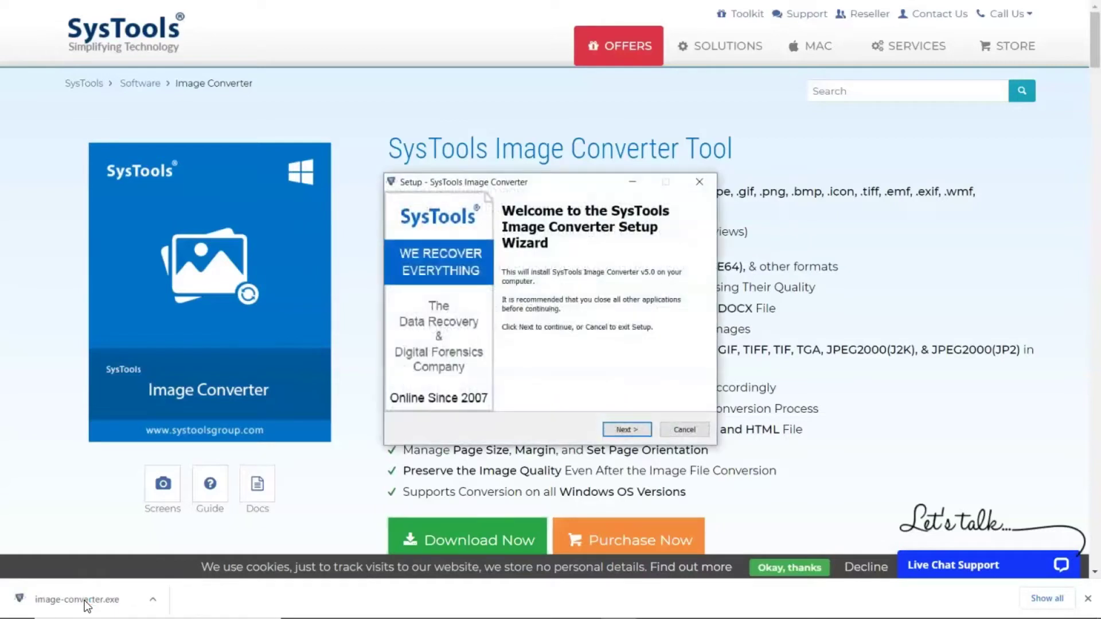
click(628, 429)
click(416, 386)
click(627, 432)
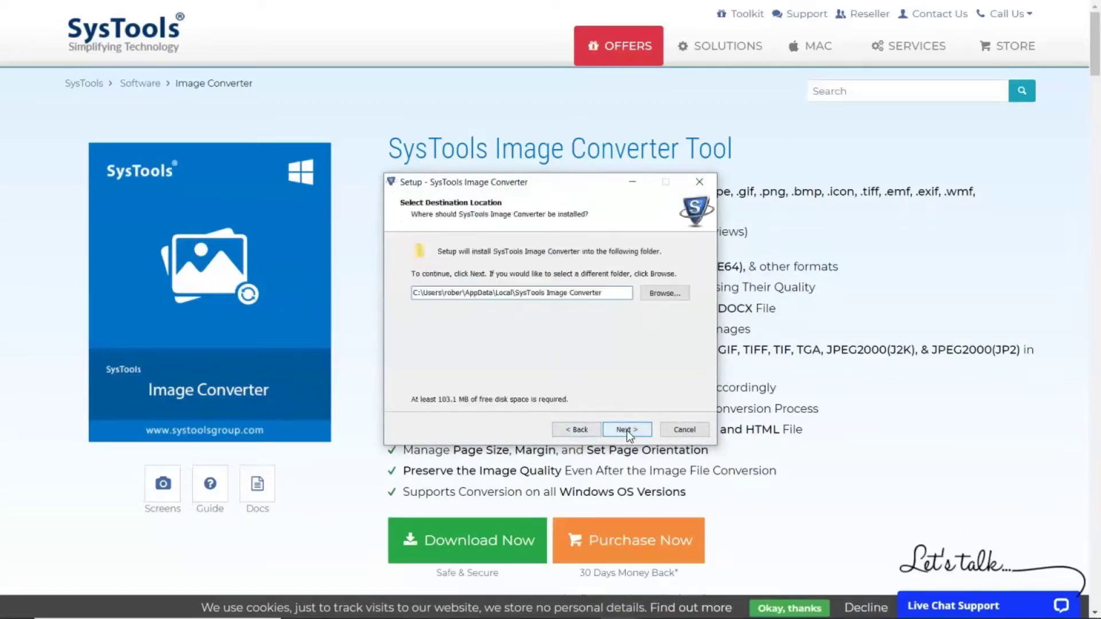
click(628, 431)
click(627, 431)
click(627, 431)
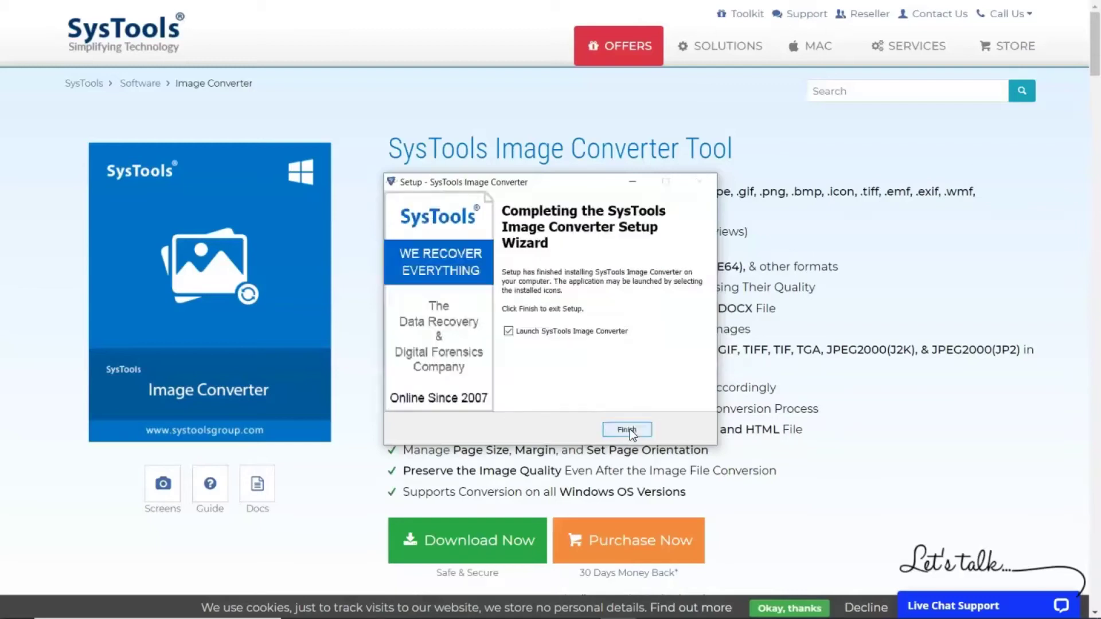
click(629, 429)
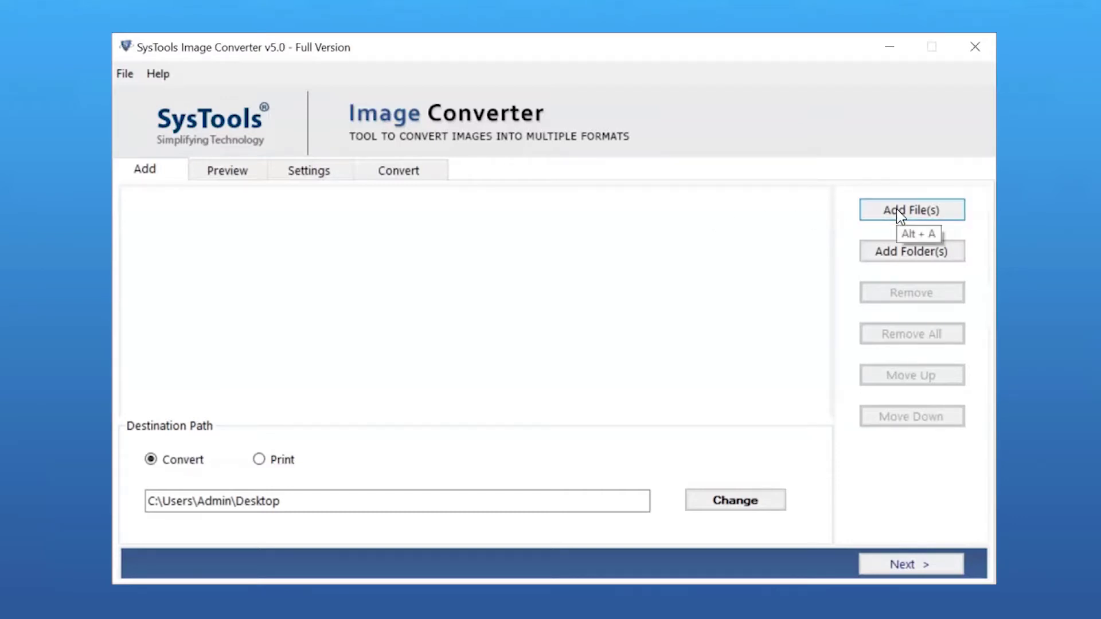
Step: Add the Images folder from E:\Data Files\Images data to the converter's file list
click(904, 253)
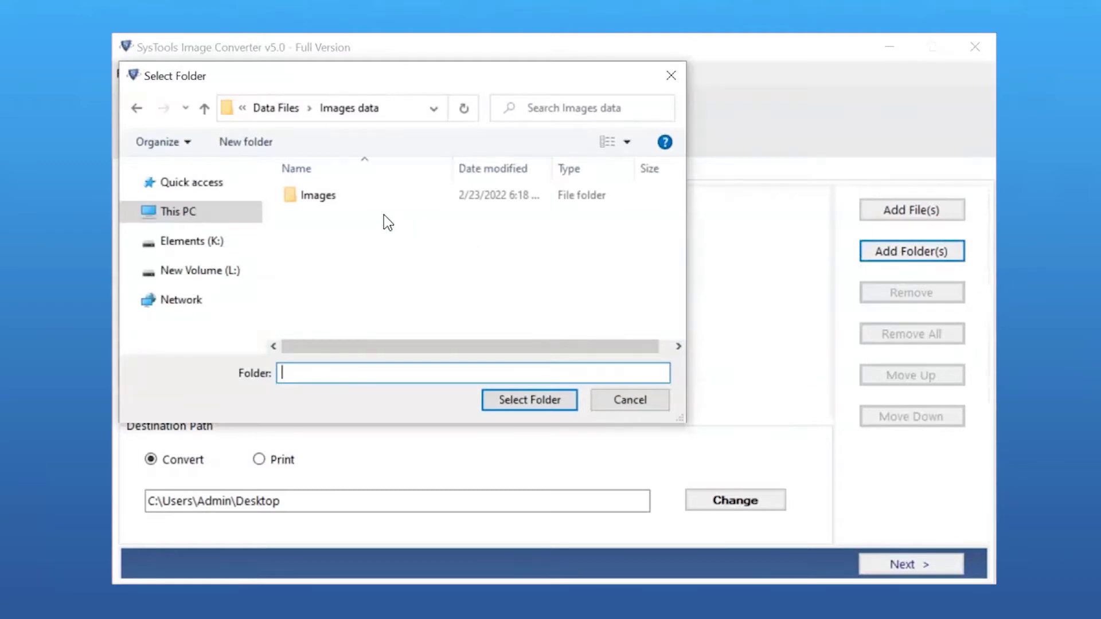
click(325, 197)
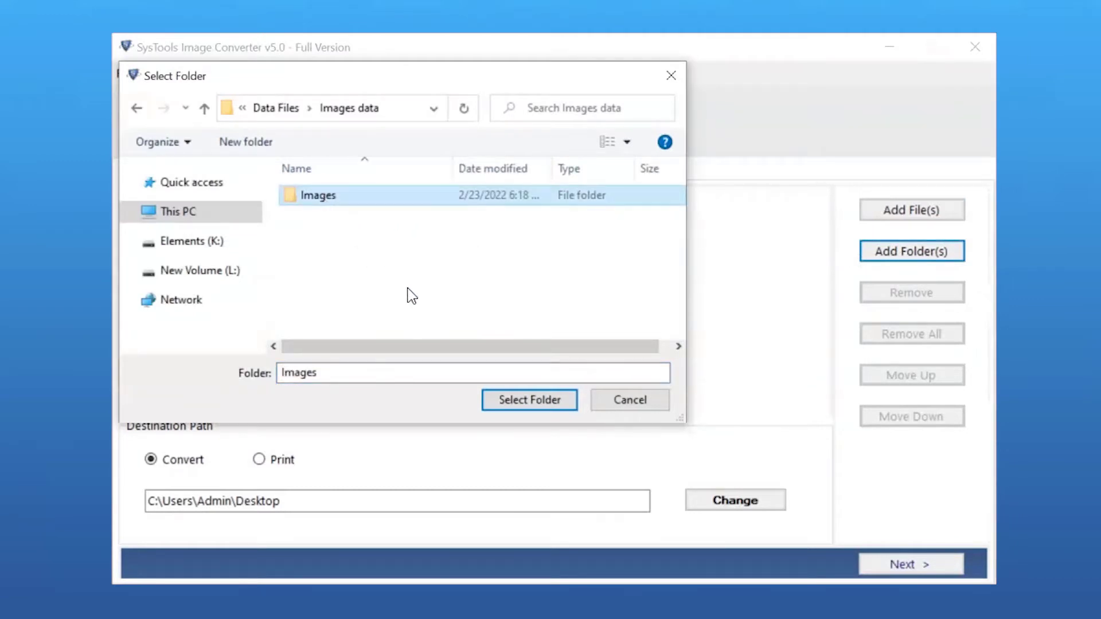
click(522, 400)
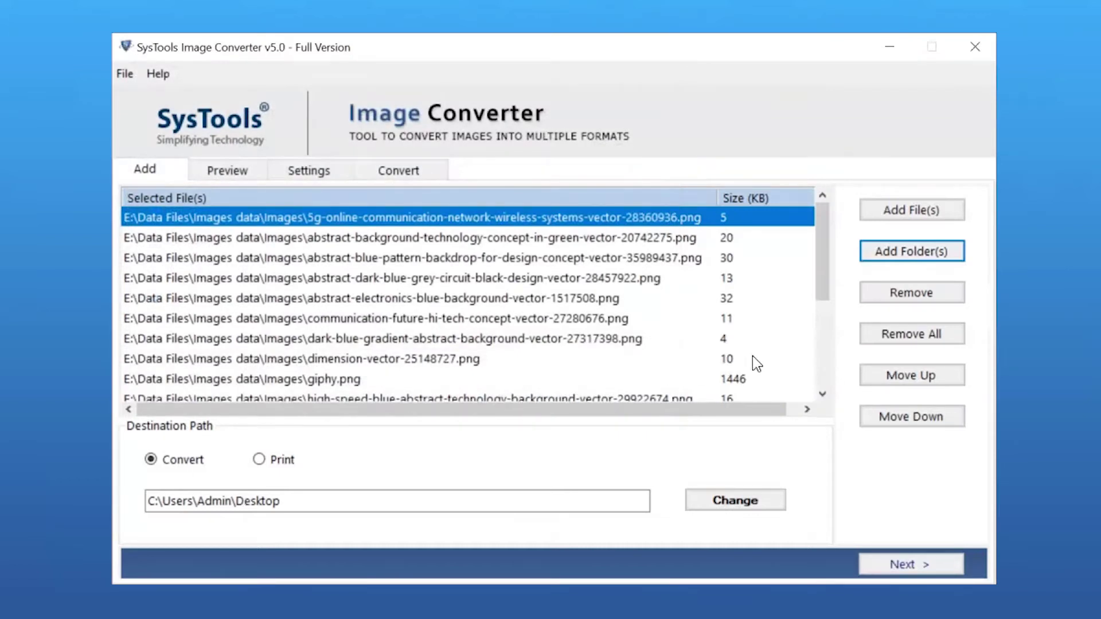
Step: Remove the top two images and move the abstract blue pattern backdrop image down to fourth
click(929, 294)
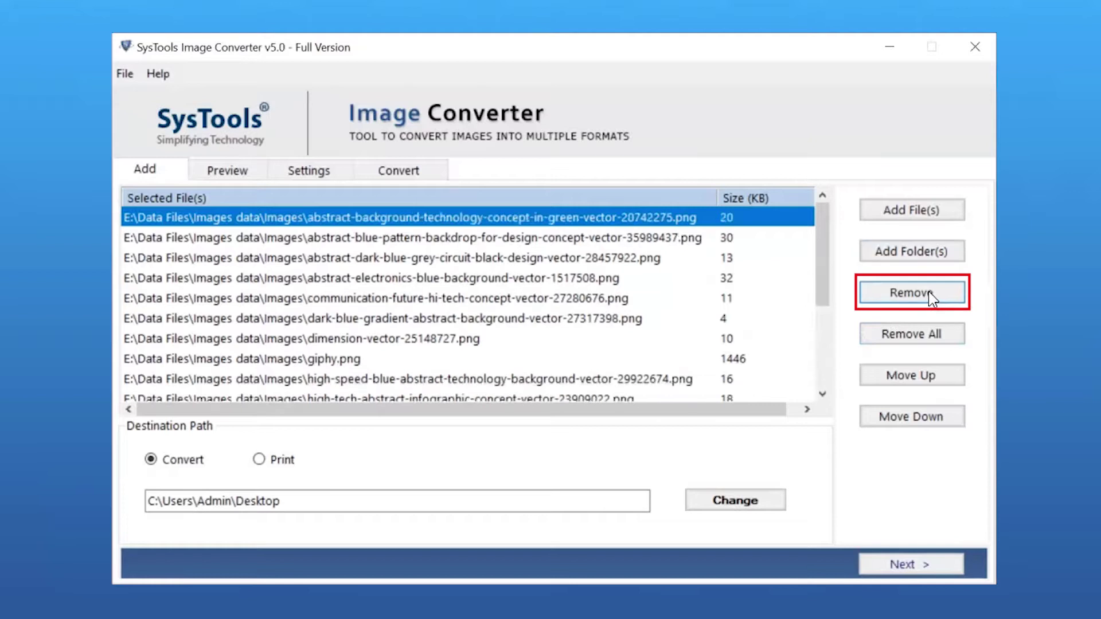
click(928, 294)
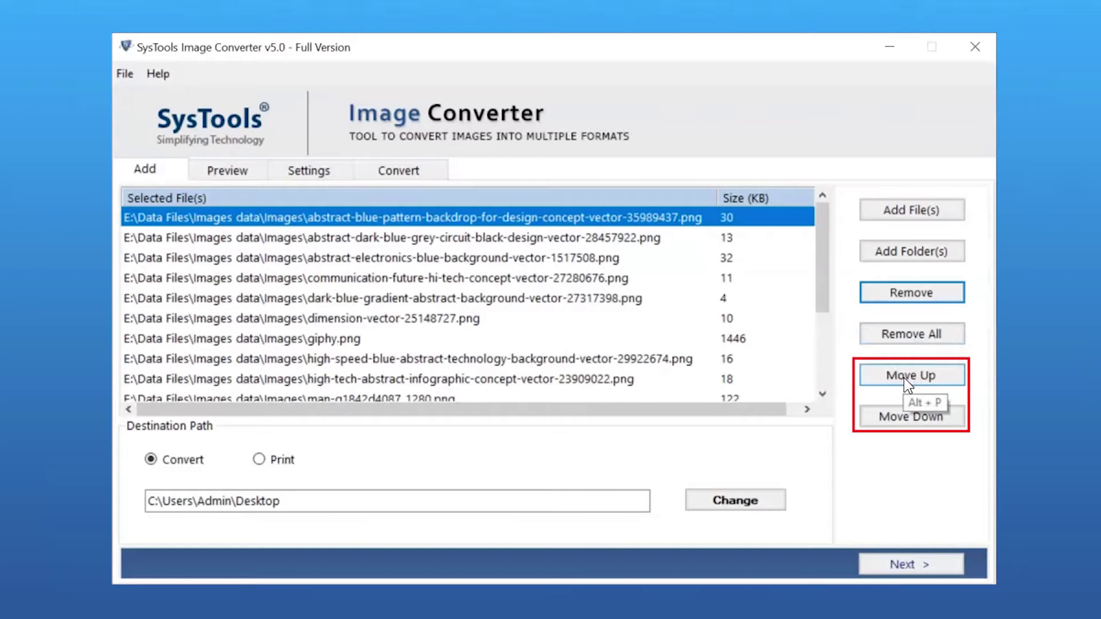
click(904, 418)
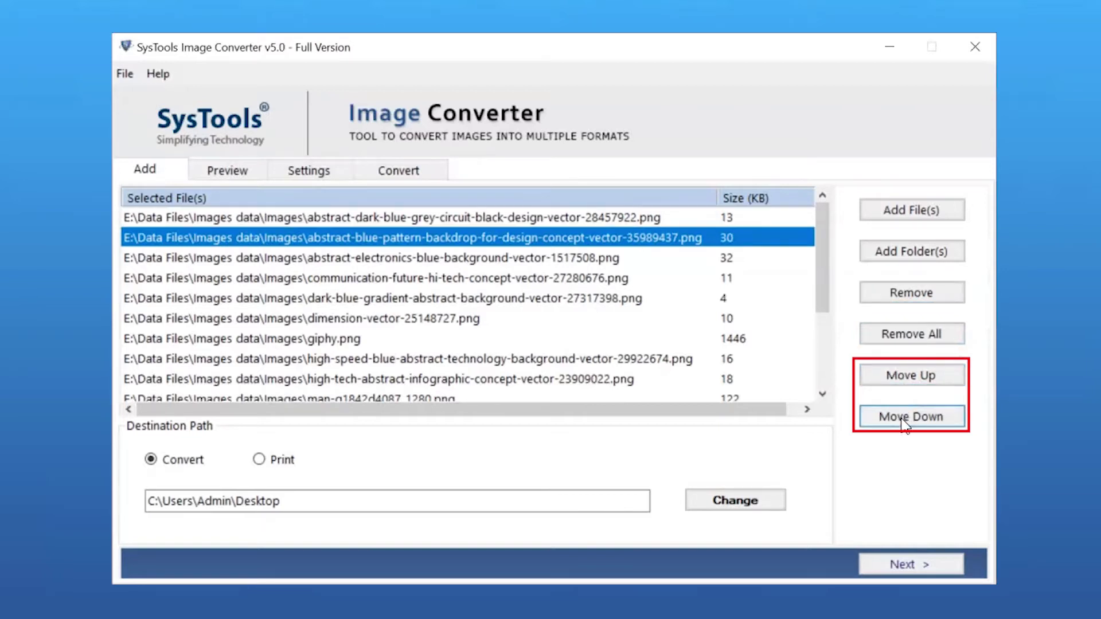
click(902, 421)
click(902, 421)
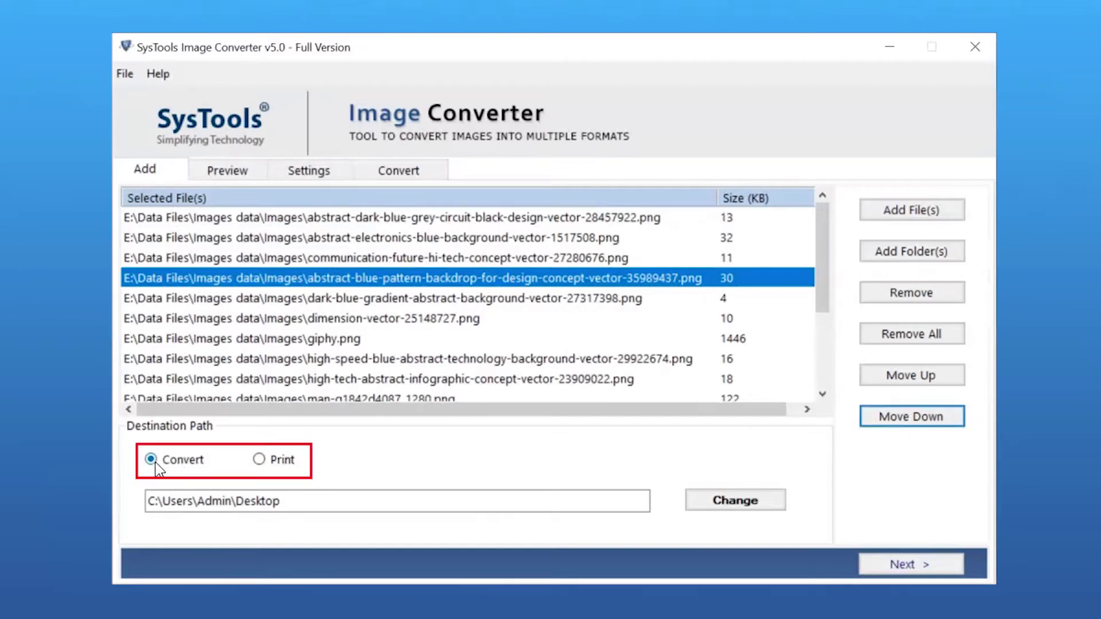
Step: Keep Convert mode and set the destination to Desktop\Converted Data Files
click(260, 459)
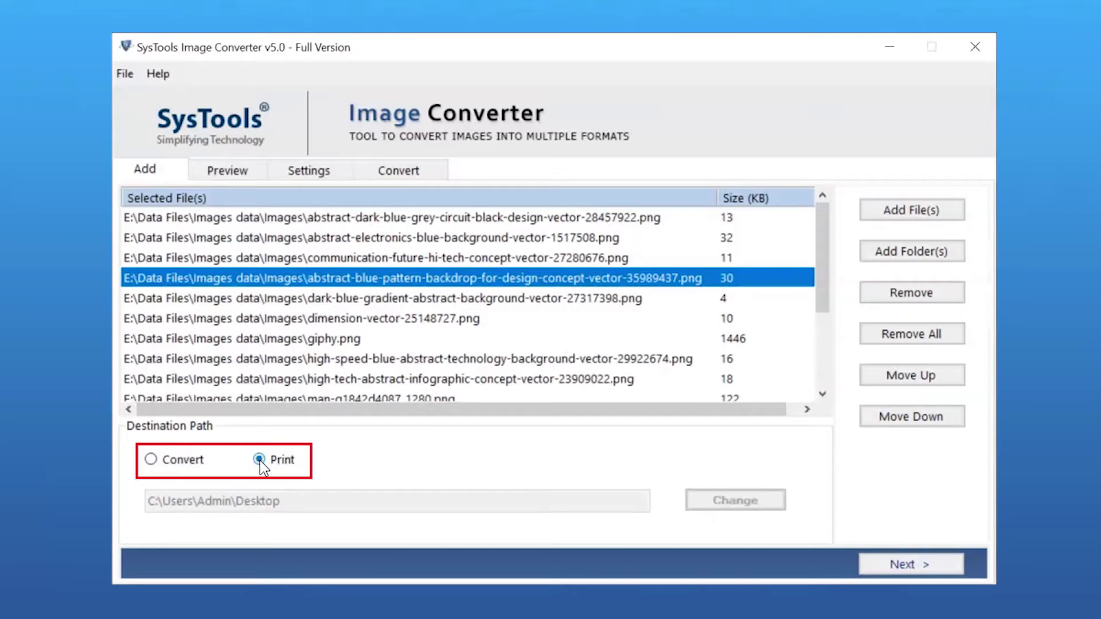
click(151, 460)
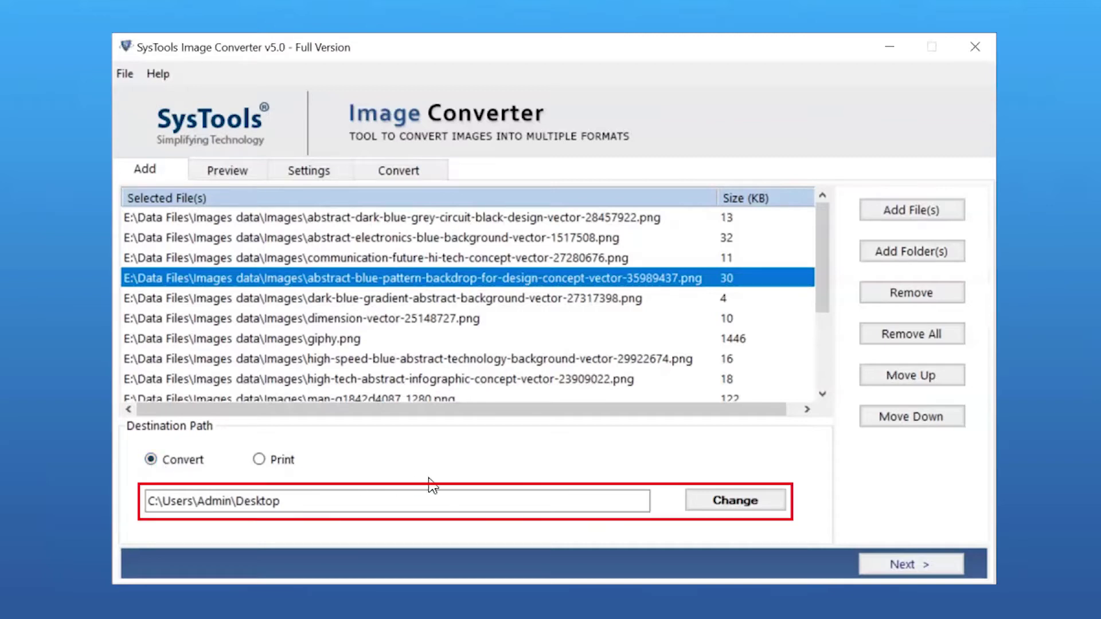
click(739, 502)
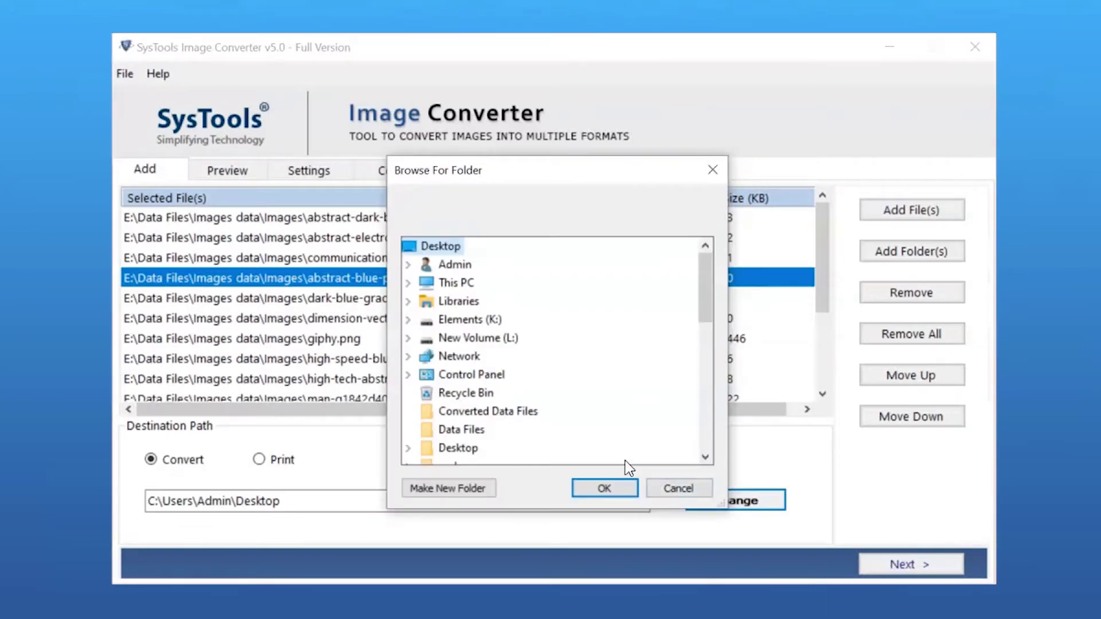
click(468, 418)
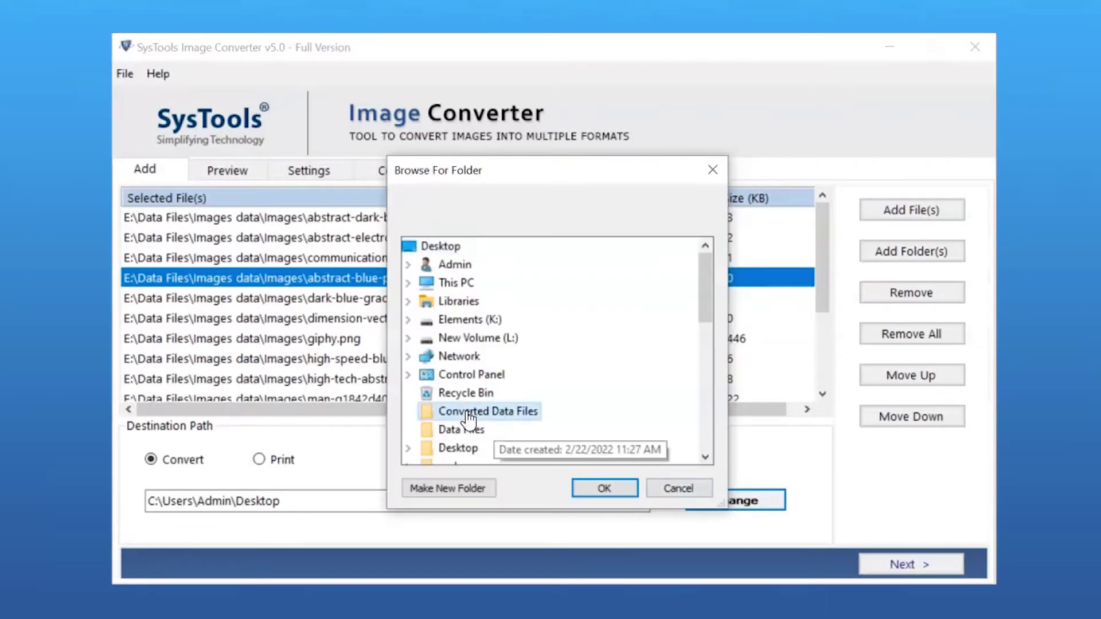
click(608, 487)
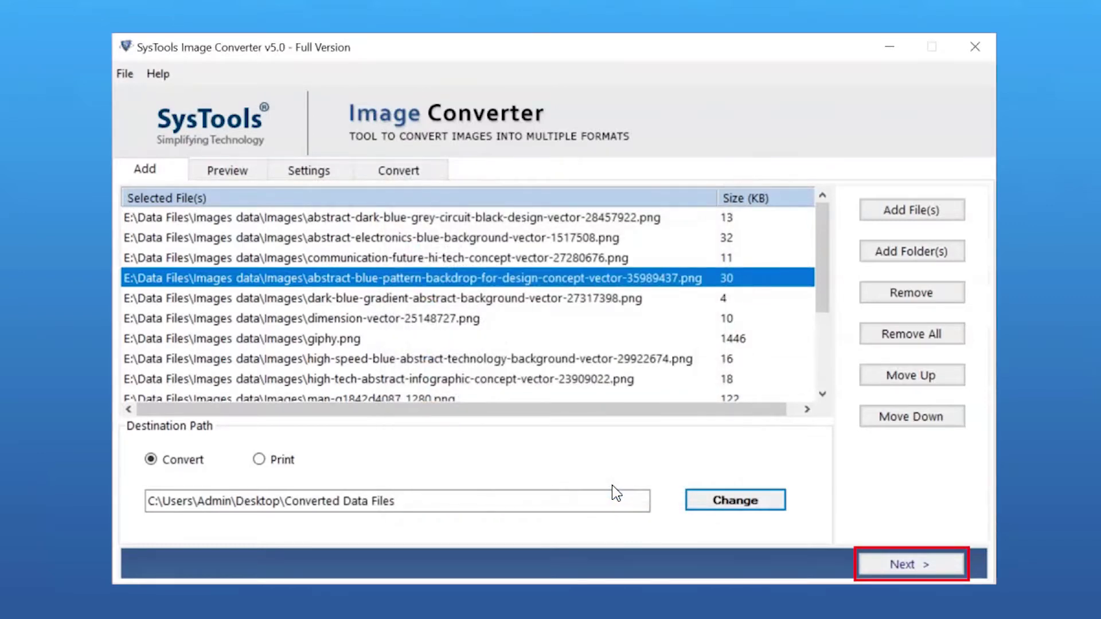
Step: Preview the first few added images, then proceed to the export Settings page
click(913, 565)
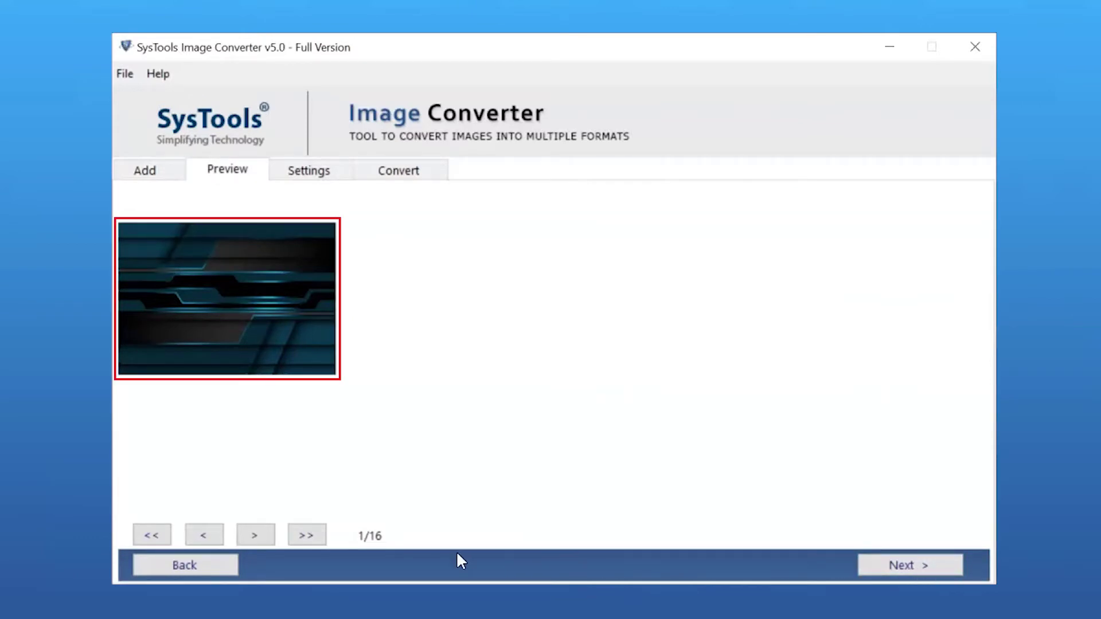
click(256, 542)
click(255, 541)
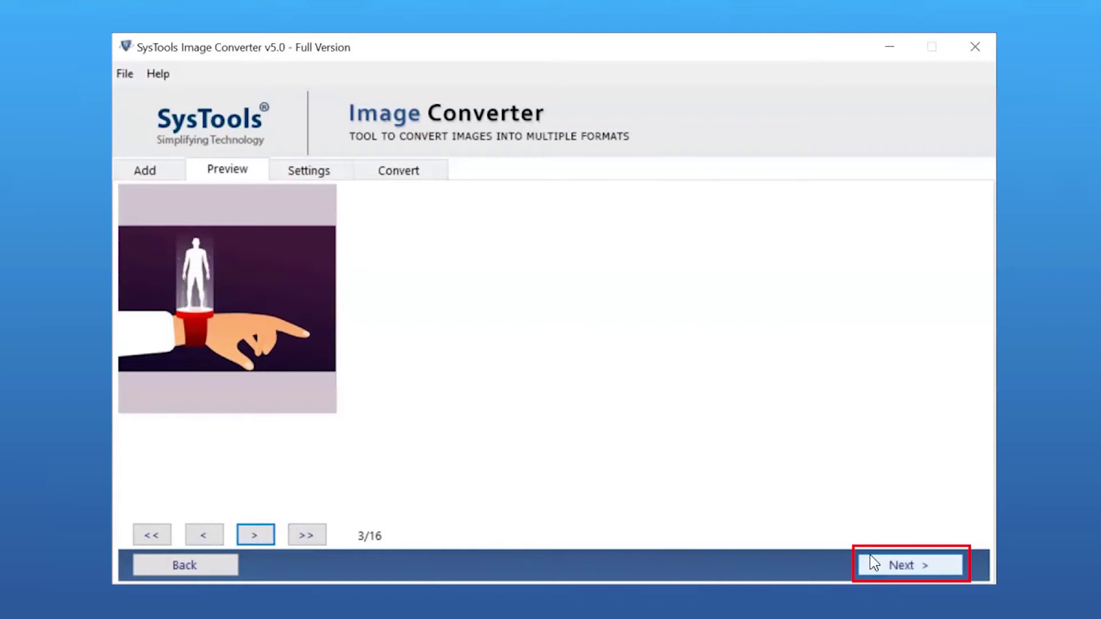
click(899, 567)
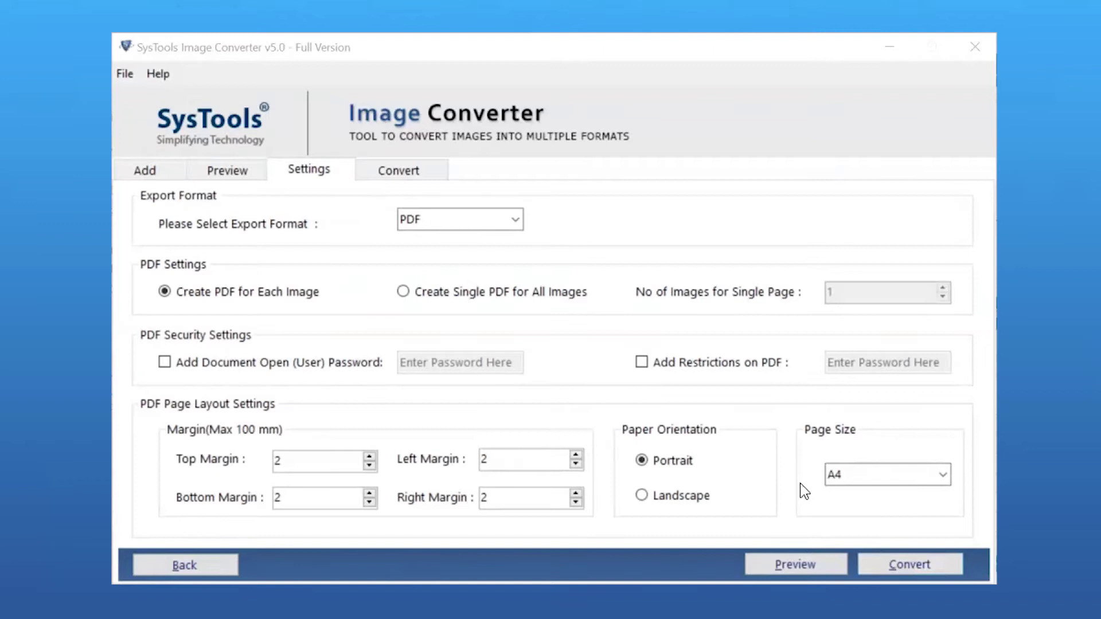
Step: Change the Export Format from PDF to JPG
click(516, 220)
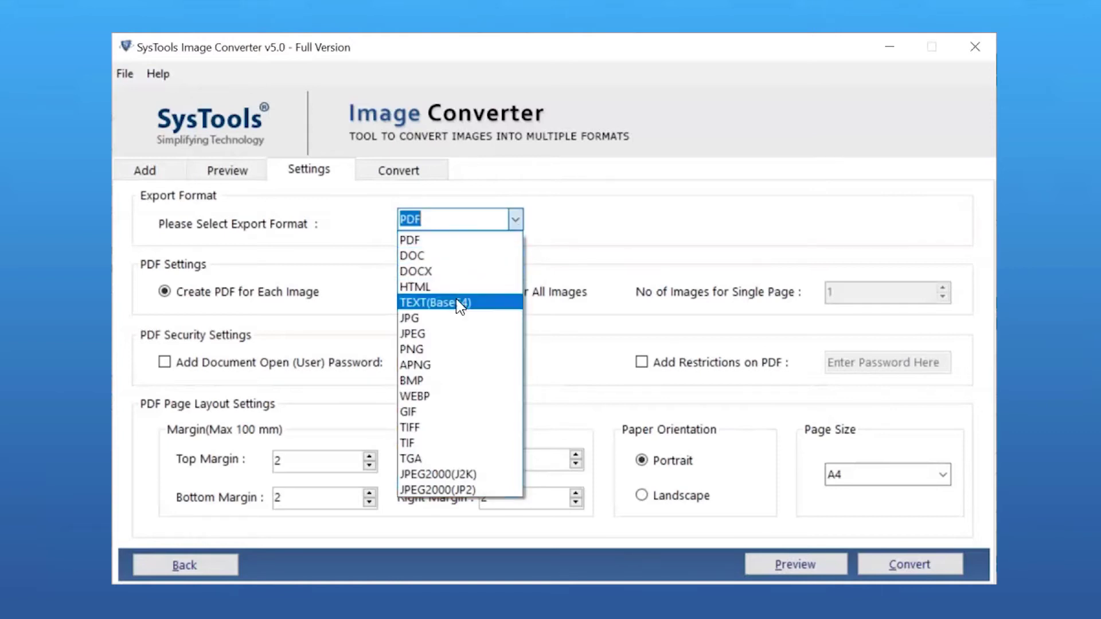
click(429, 318)
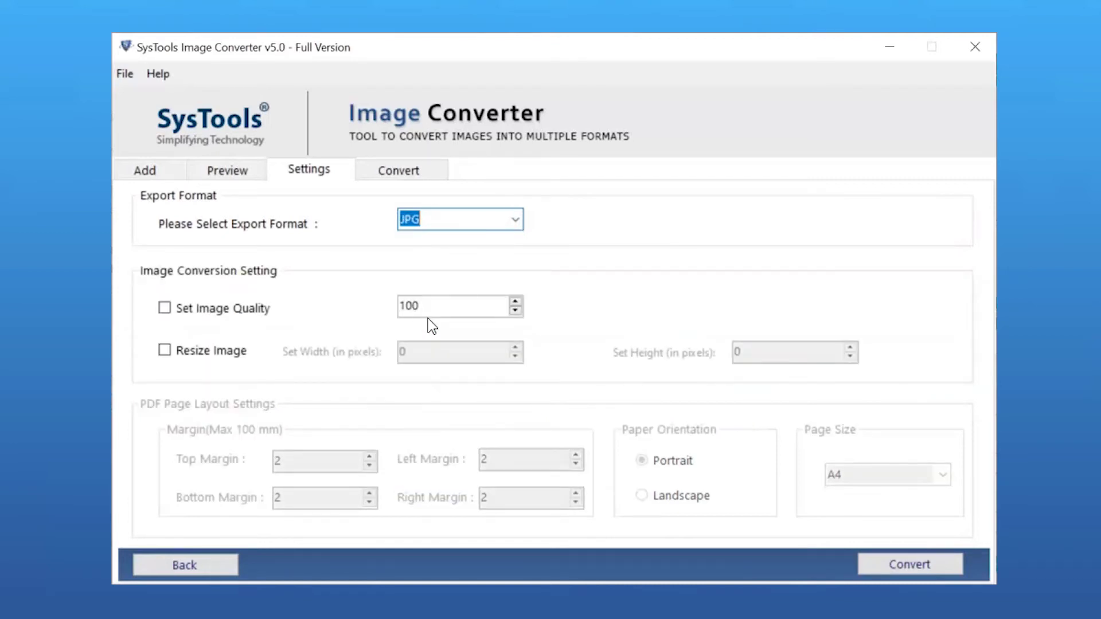
Step: Enable Set Image Quality at 100 and leave Resize Image unchecked
click(166, 309)
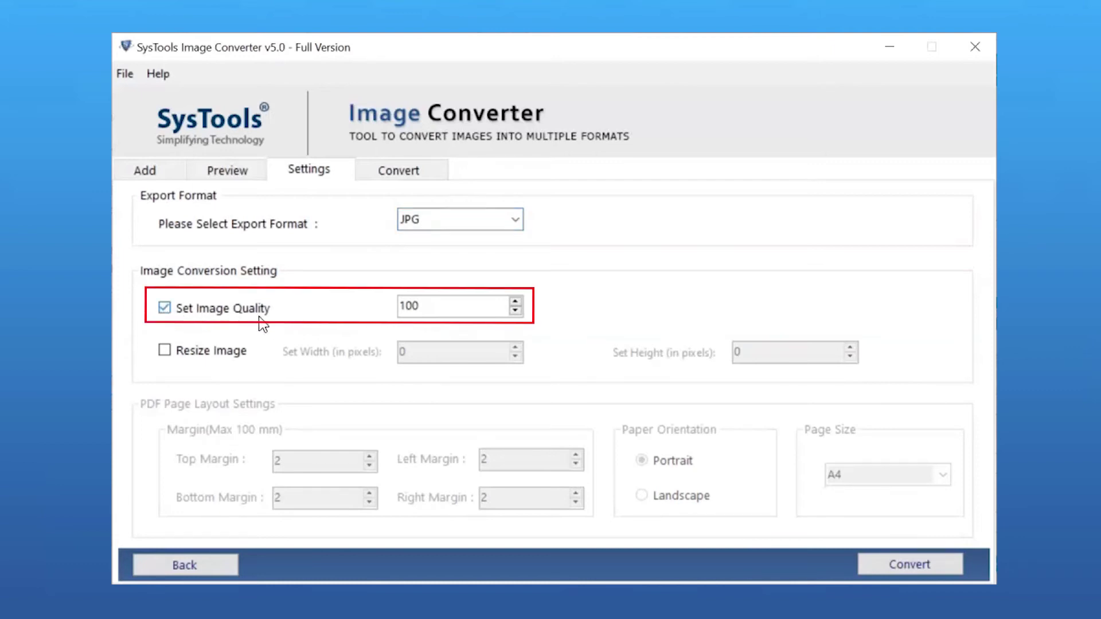
click(515, 311)
click(515, 311)
click(515, 312)
click(516, 302)
click(515, 301)
click(516, 303)
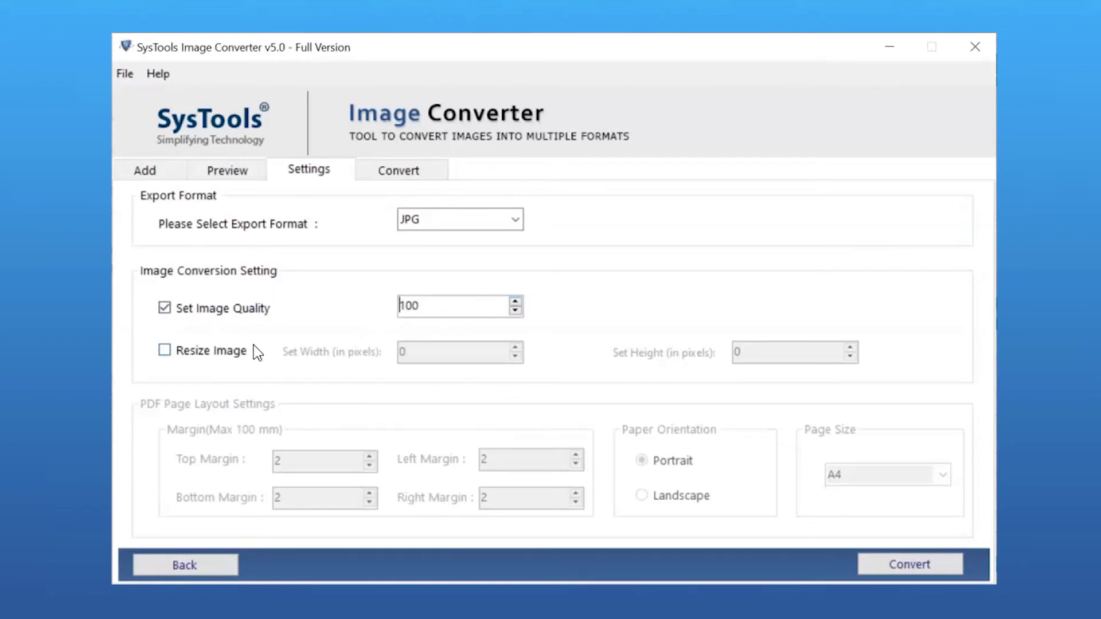
click(166, 350)
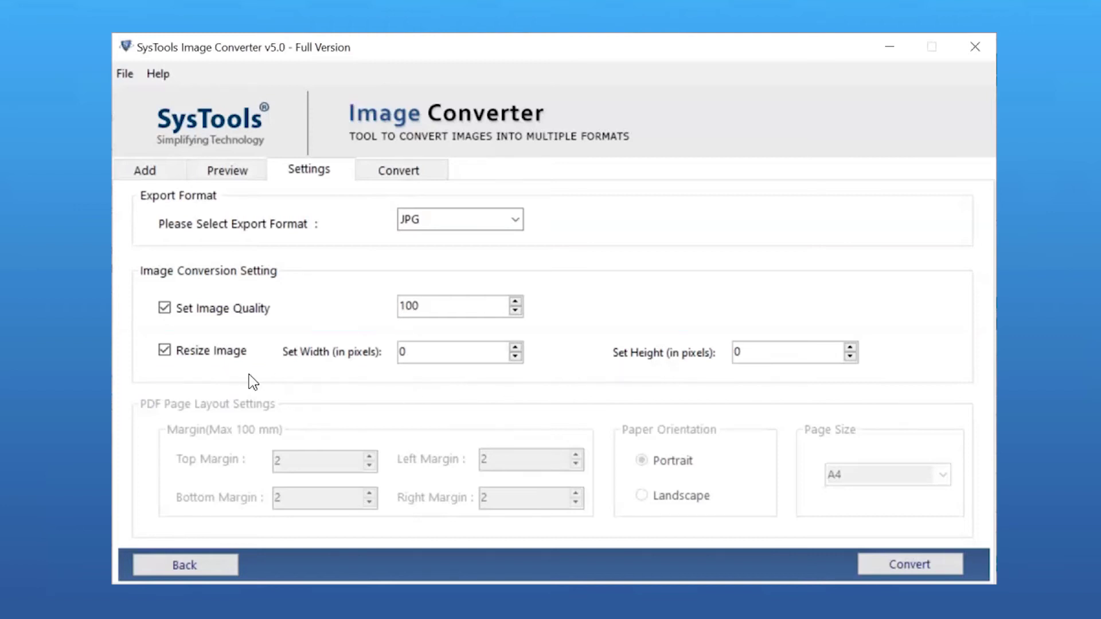
click(165, 351)
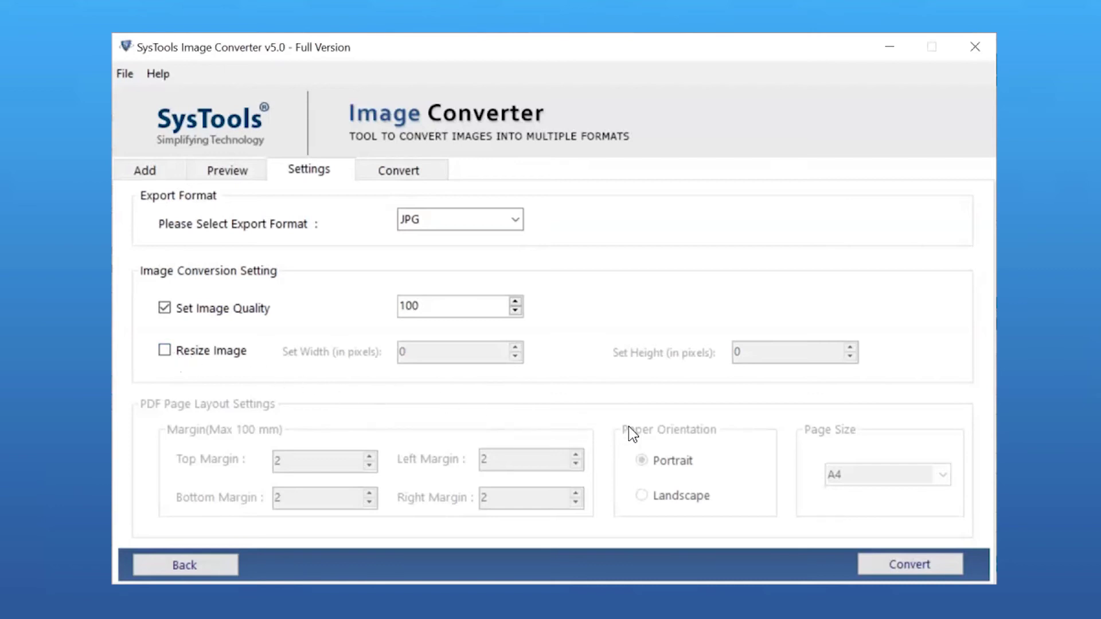
Step: Convert all 16 images to JPG and acknowledge the success message
click(917, 566)
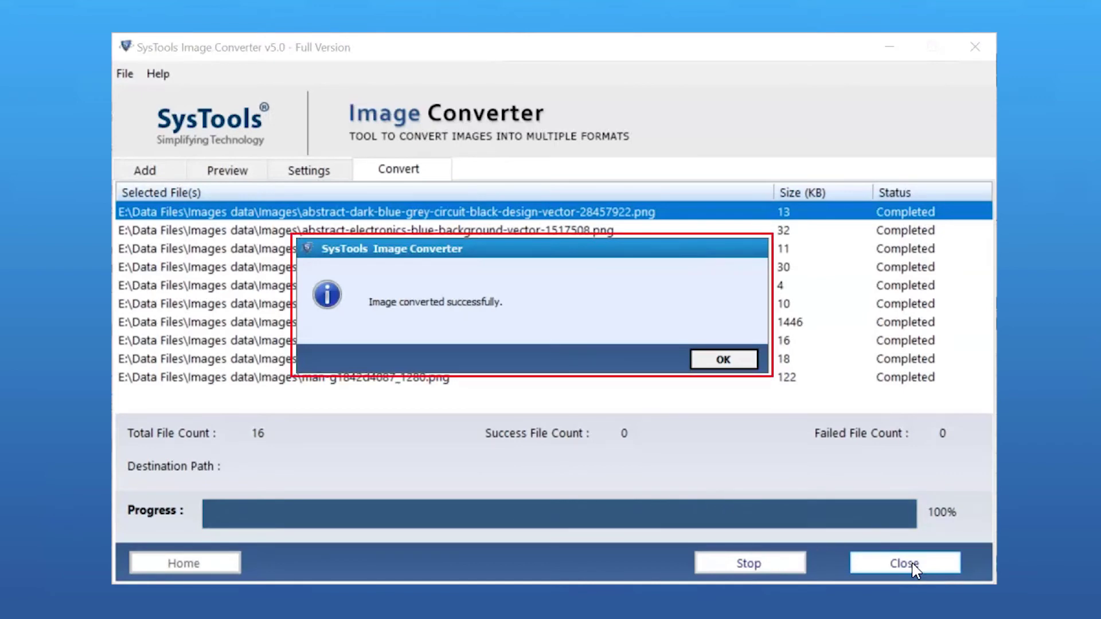
click(722, 360)
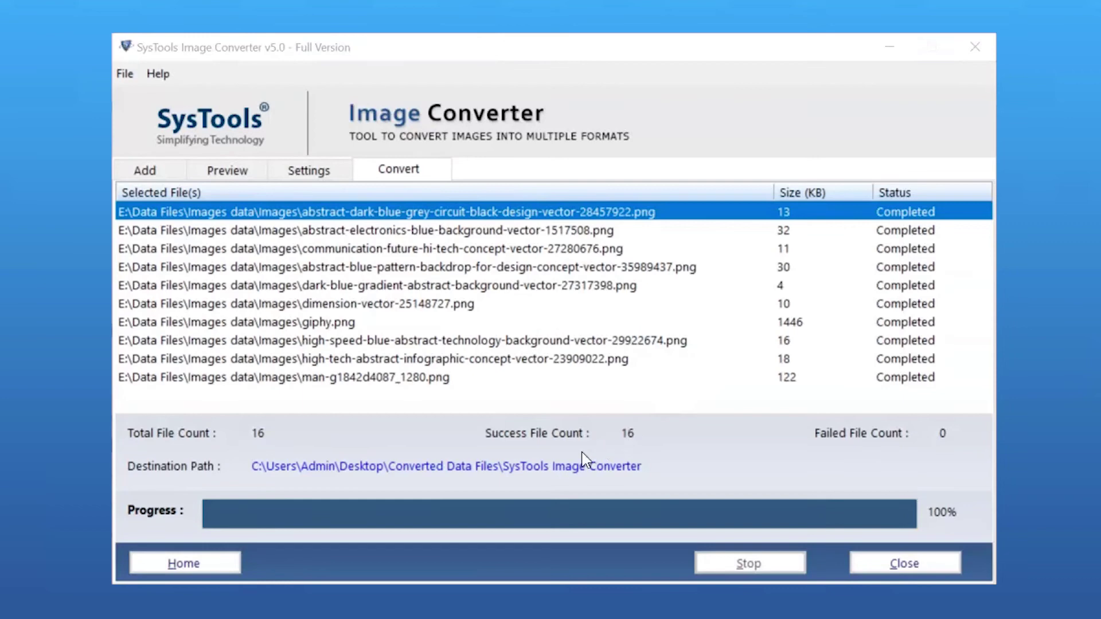
Step: Open the SysTools Image Converter output folder to view the 16 converted JPG images
click(559, 468)
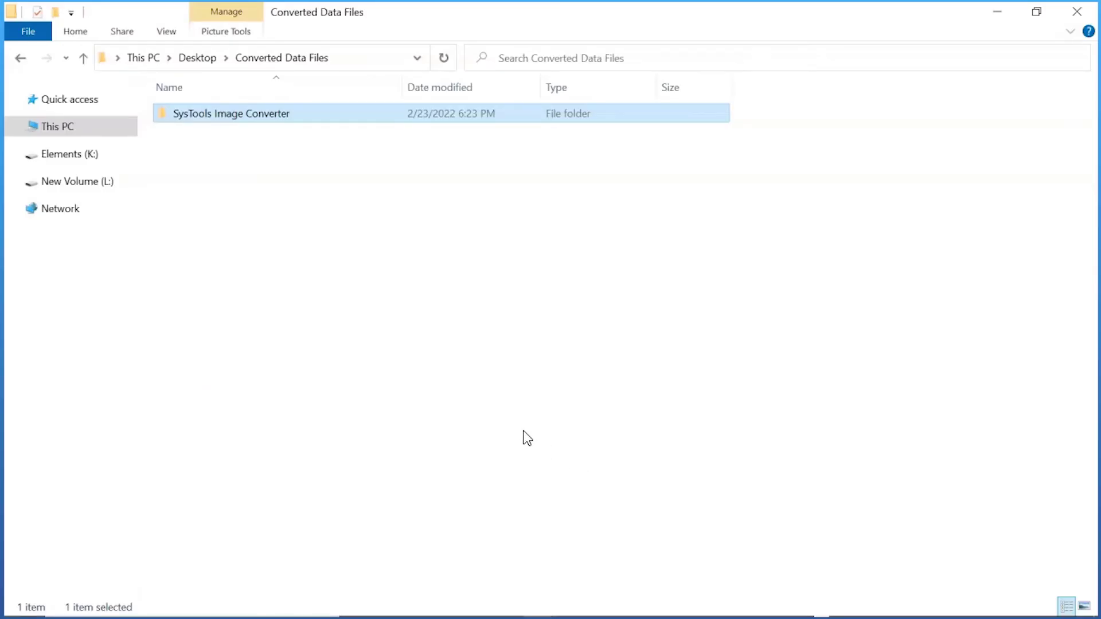
double_click(218, 117)
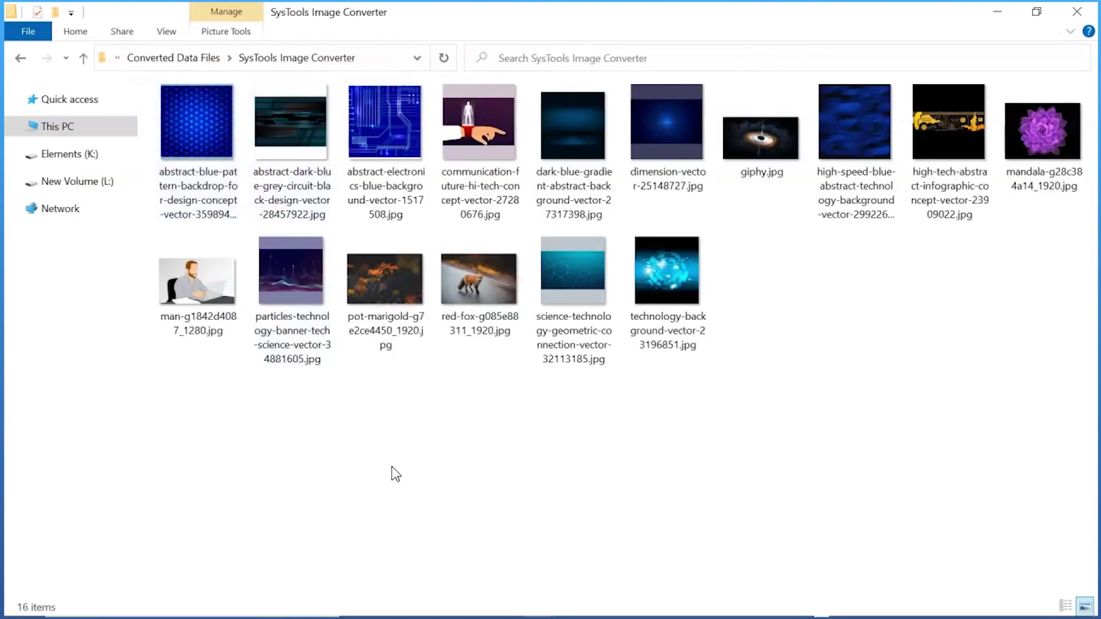